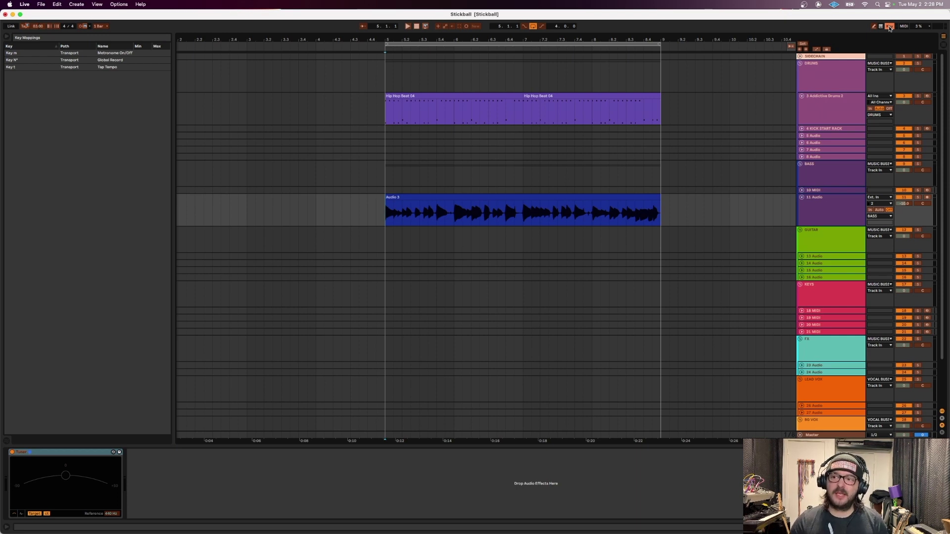
# Step: Turn off key mapping mode
pyautogui.click(890, 27)
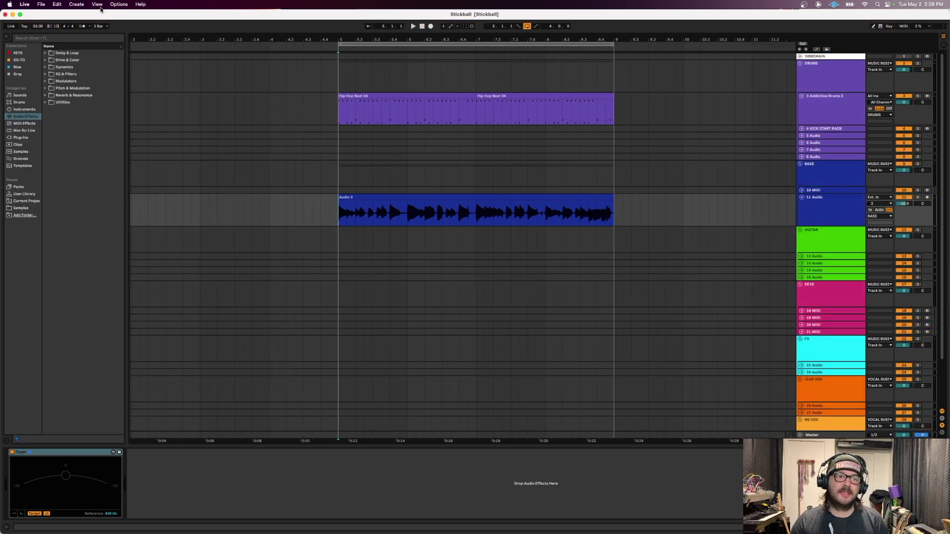
pyautogui.click(75, 4)
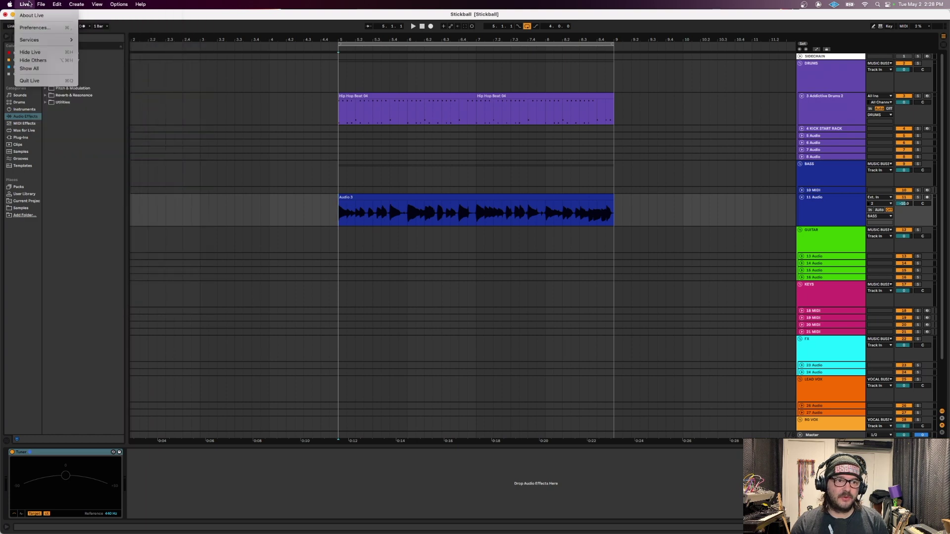
pyautogui.click(264, 136)
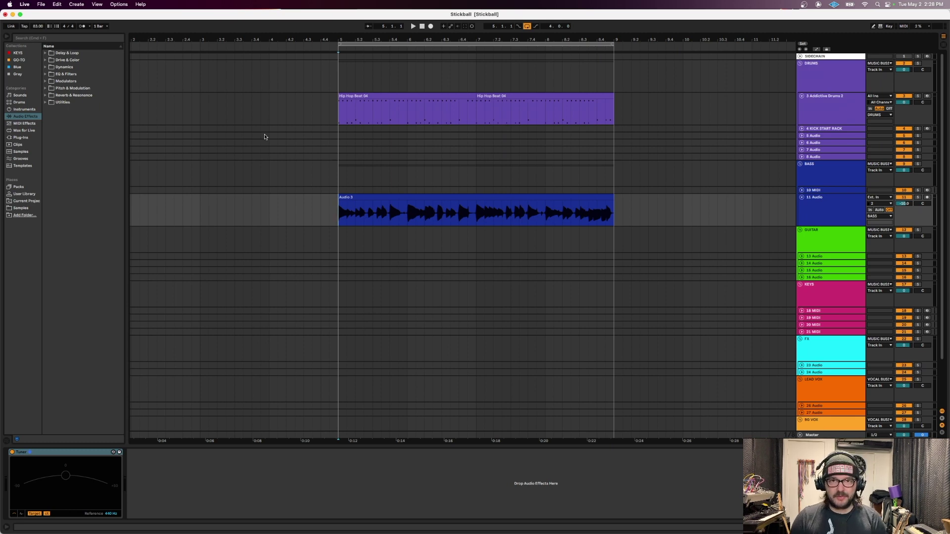
# Step: Play the drum and bass loop from the start of bar 5
pyautogui.click(844, 216)
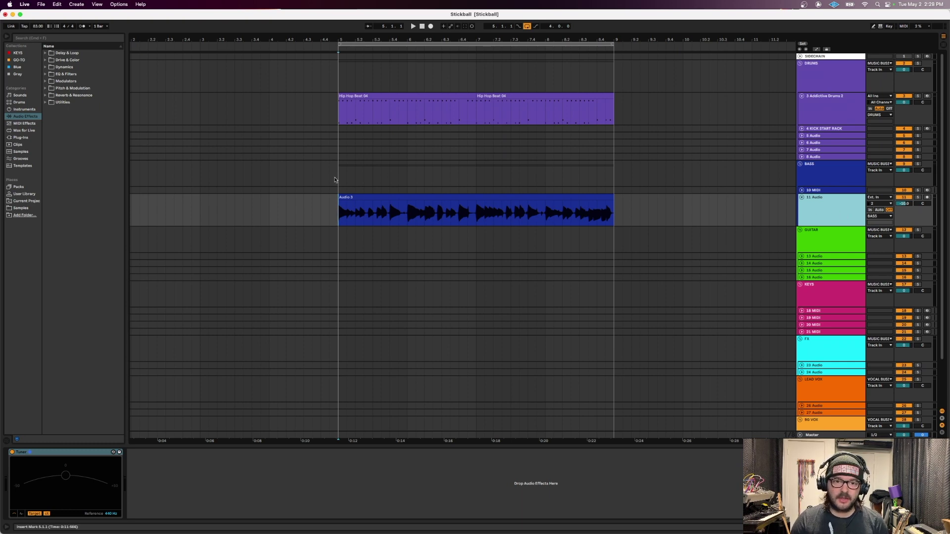
pyautogui.click(335, 180)
pyautogui.press('space')
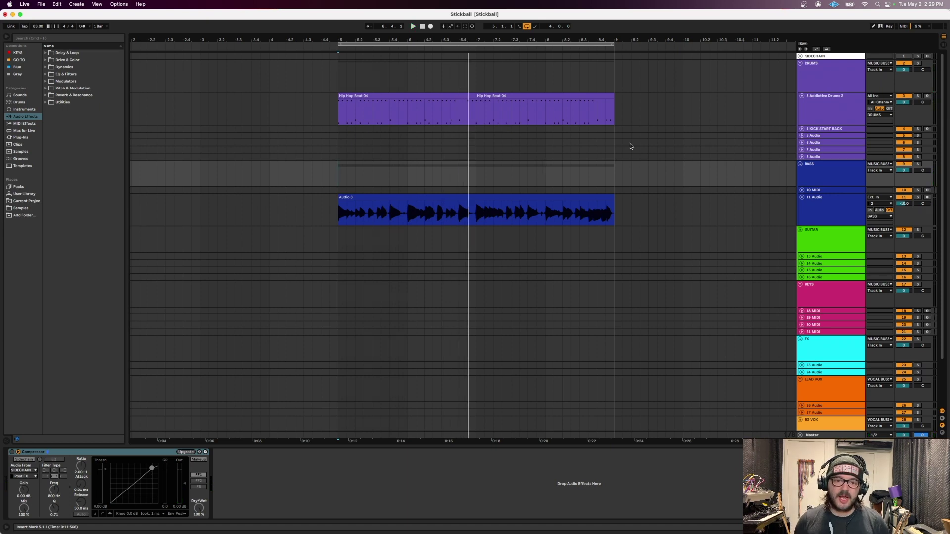
# Step: Freeze the 11 Audio track in the BASS group and undo the freeze
pyautogui.click(846, 203)
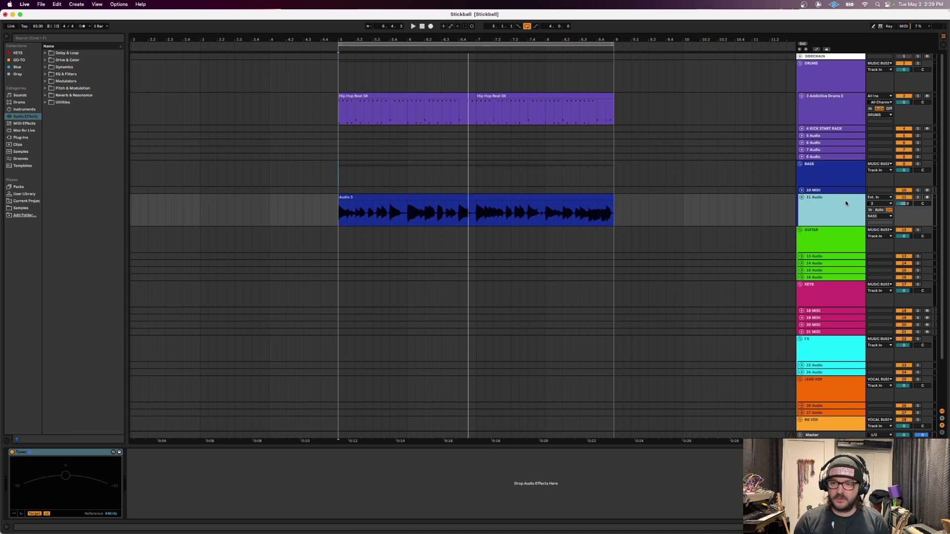
pyautogui.rightClick(845, 201)
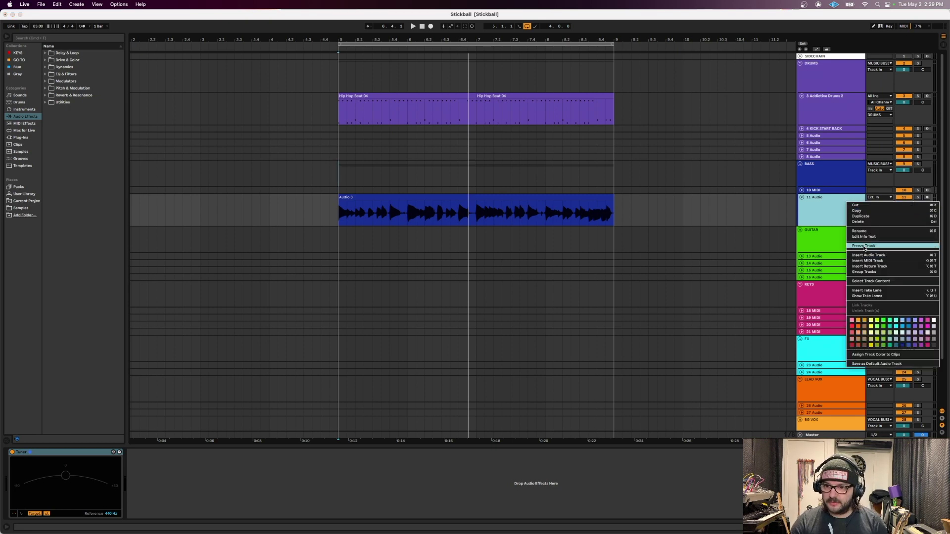
pyautogui.press('Escape')
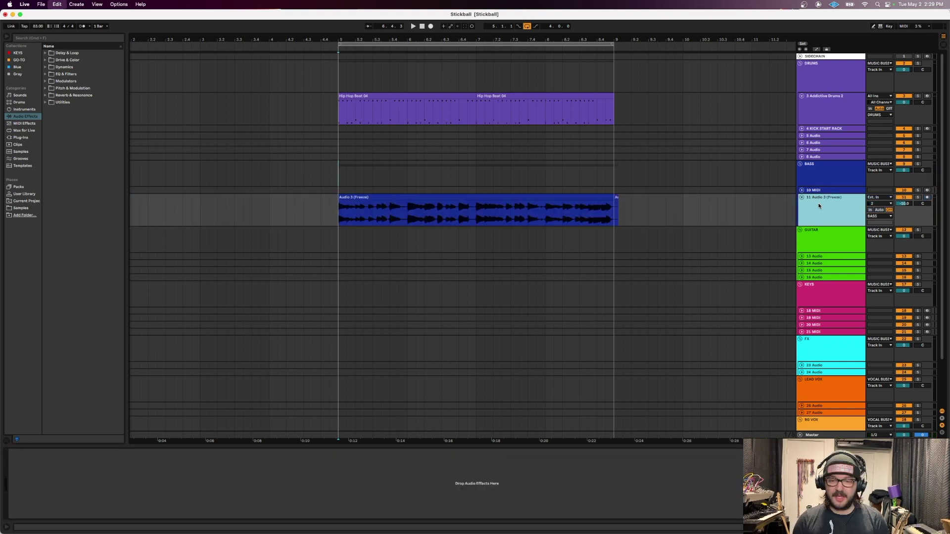
pyautogui.press('super+z')
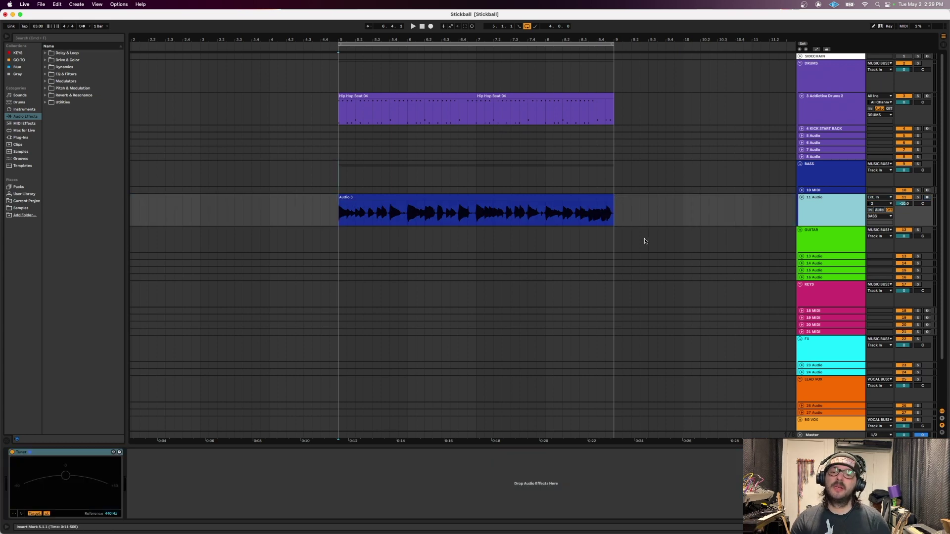
# Step: Open the keyboard's App Shortcuts in macOS System Settings and expand the Ableton Live 11 Suite entries
pyautogui.click(278, 190)
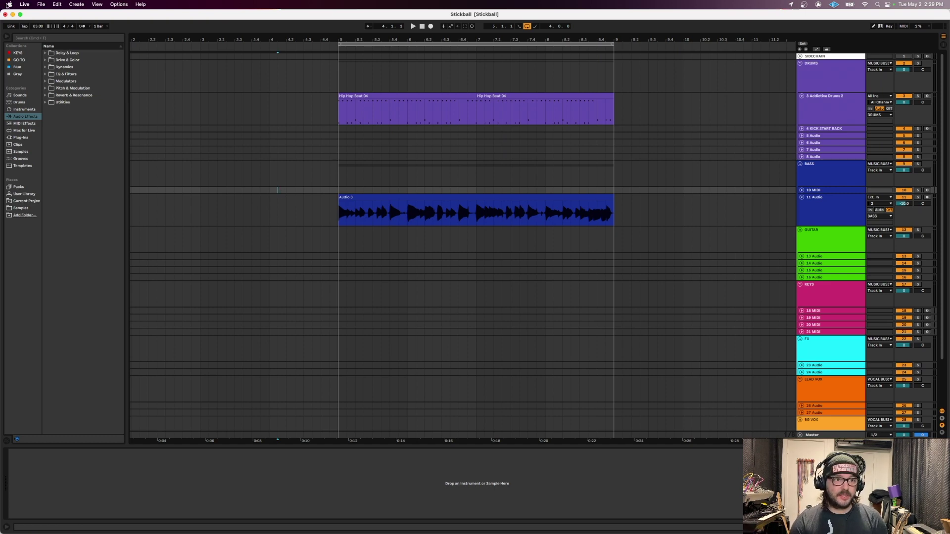
pyautogui.click(9, 4)
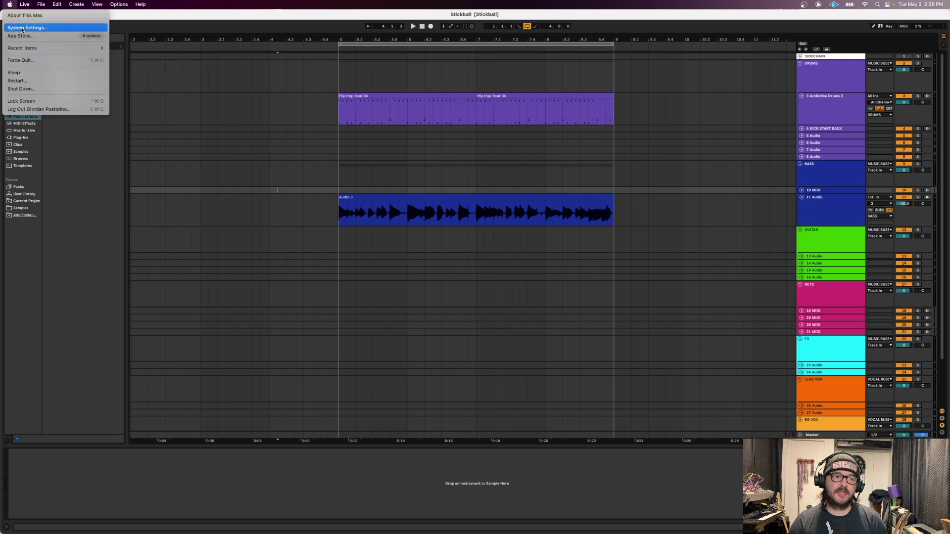
pyautogui.click(28, 28)
pyautogui.moveTo(421, 152); pyautogui.dragTo(424, 258)
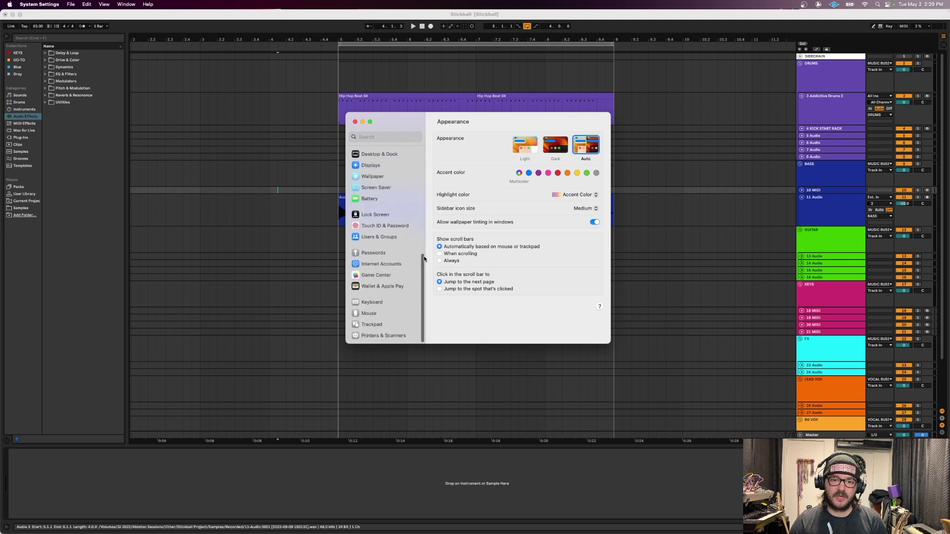
pyautogui.click(379, 303)
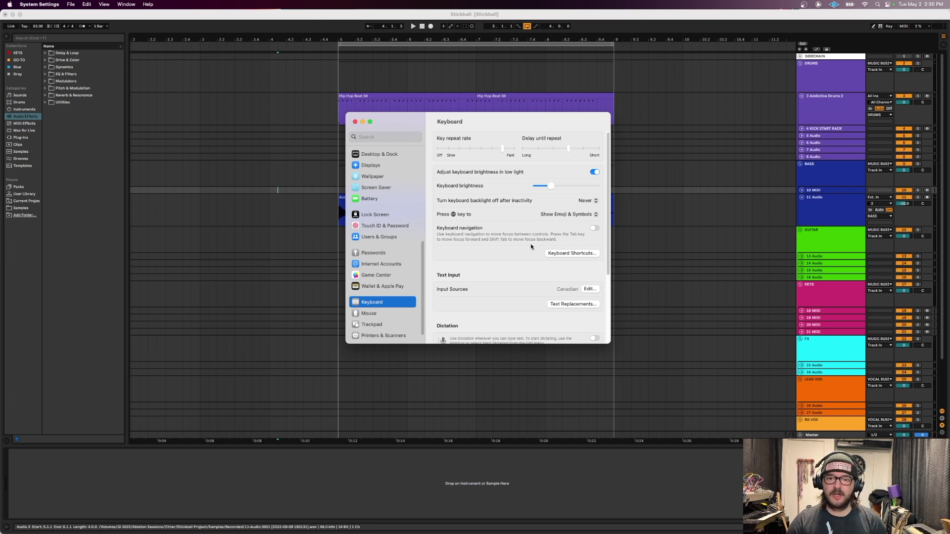
pyautogui.click(573, 255)
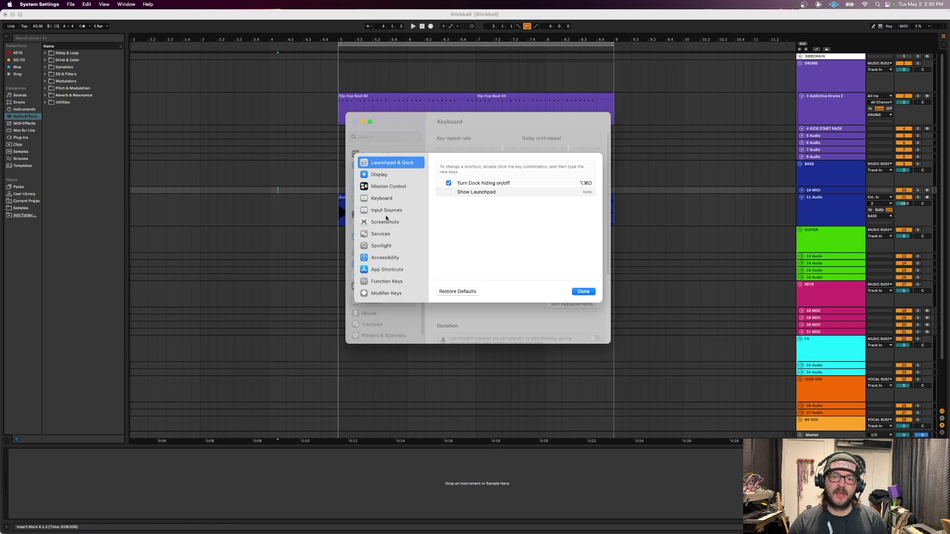
pyautogui.click(390, 271)
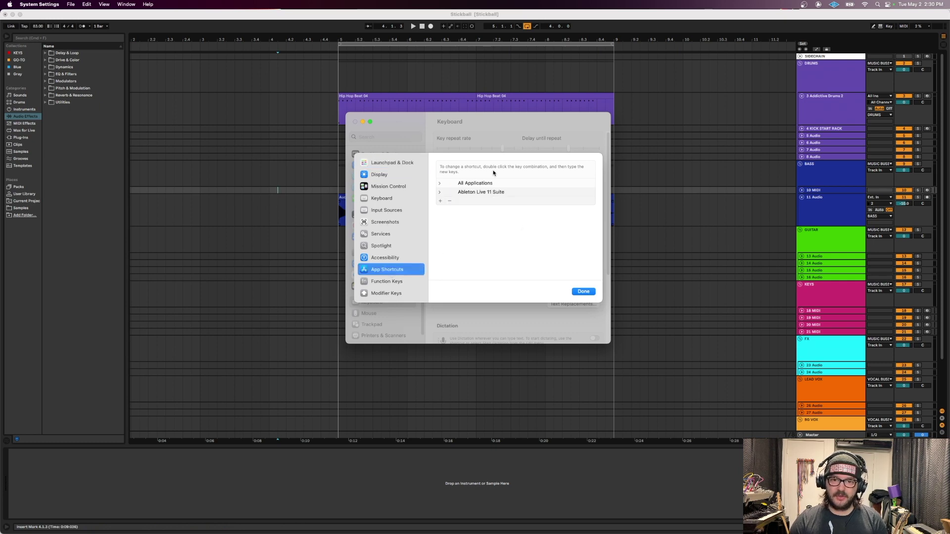
pyautogui.click(439, 193)
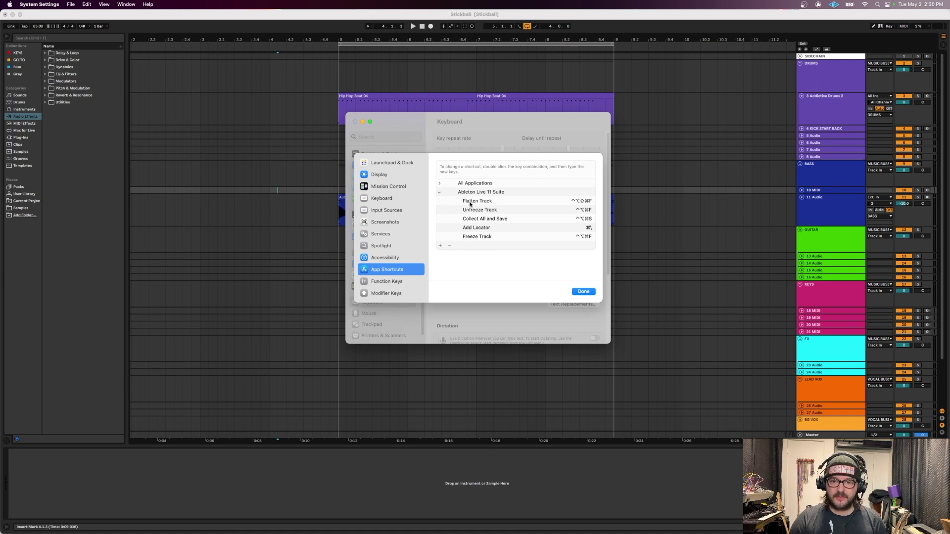
# Step: Switch back to Ableton Live, open and close the File Manager, and check its exact command name among the view commands
pyautogui.click(636, 193)
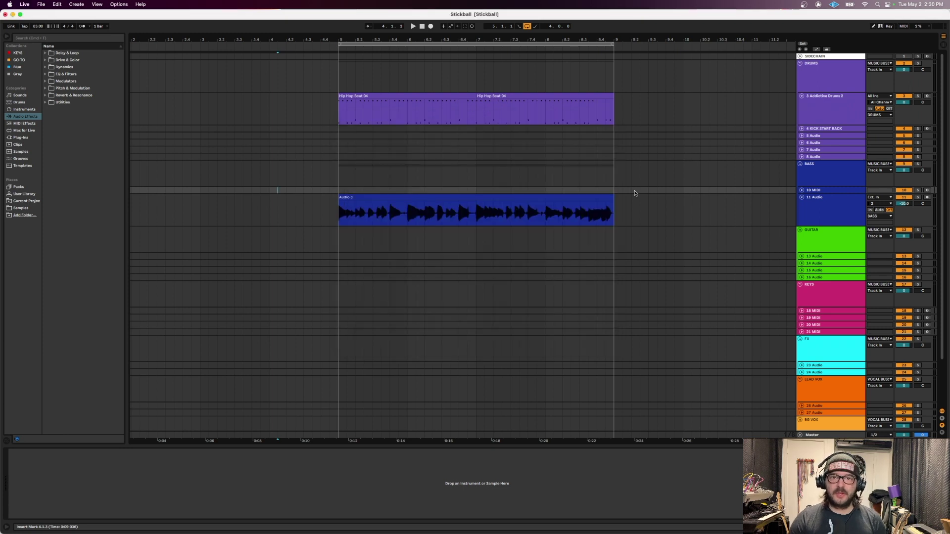
pyautogui.click(101, 4)
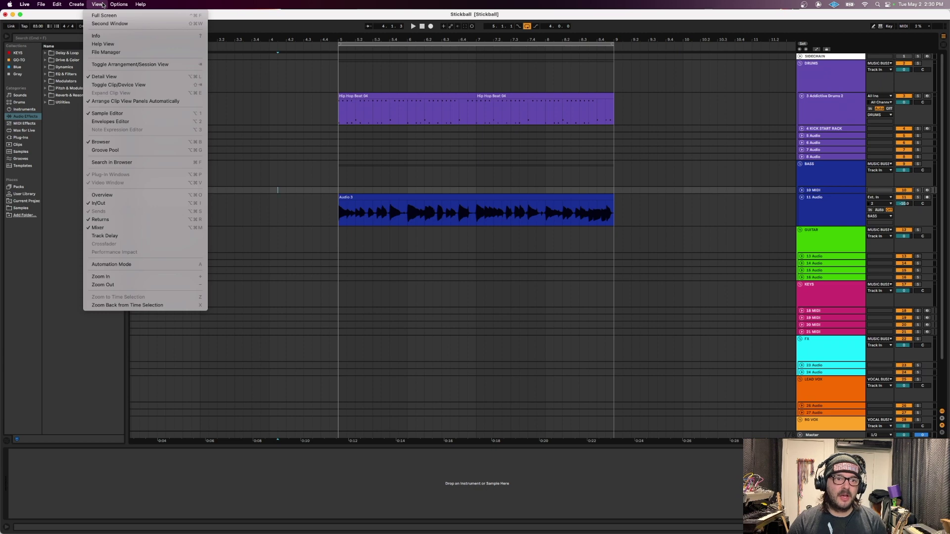
pyautogui.click(110, 52)
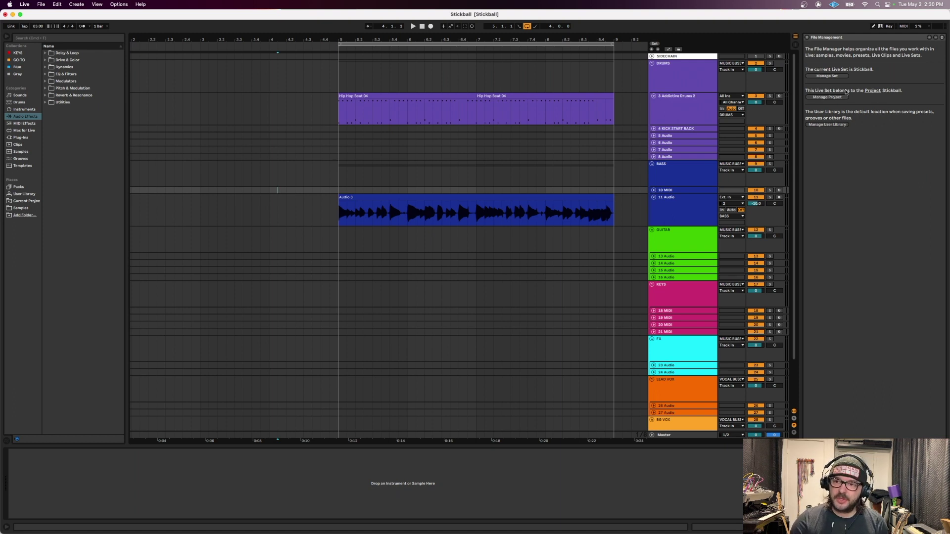
pyautogui.click(807, 38)
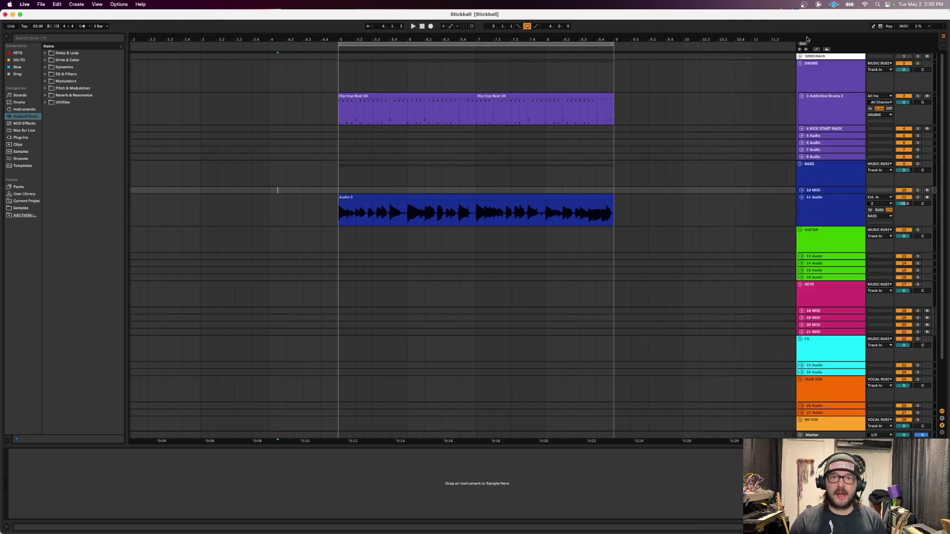
pyautogui.click(97, 5)
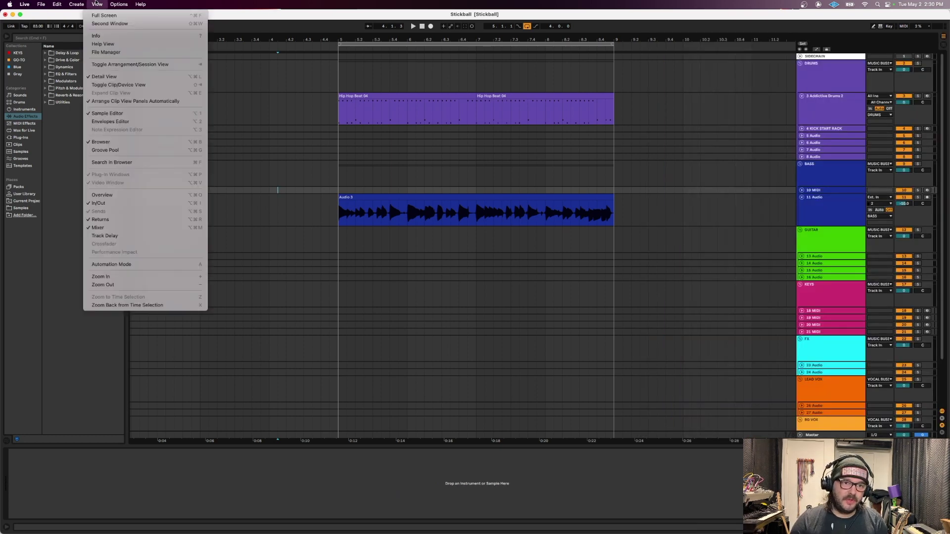
pyautogui.click(301, 131)
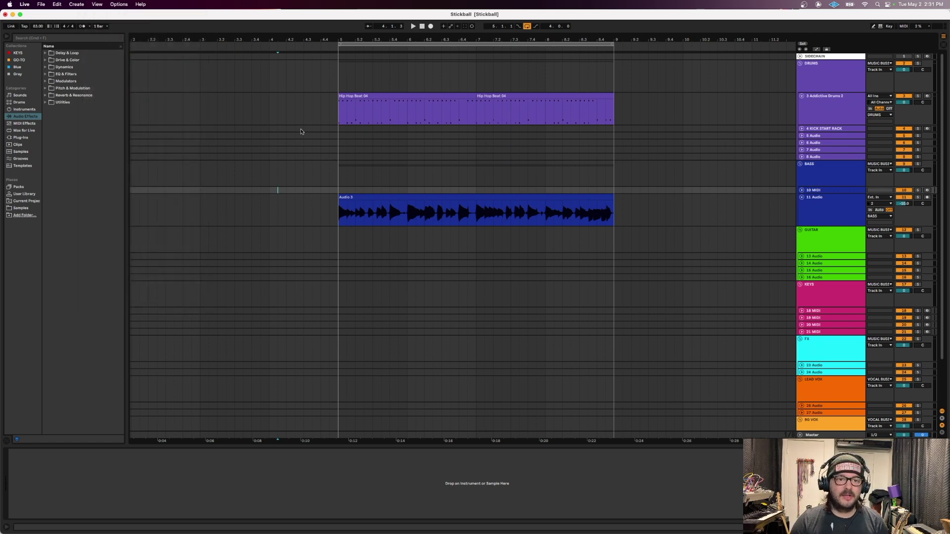
pyautogui.click(97, 3)
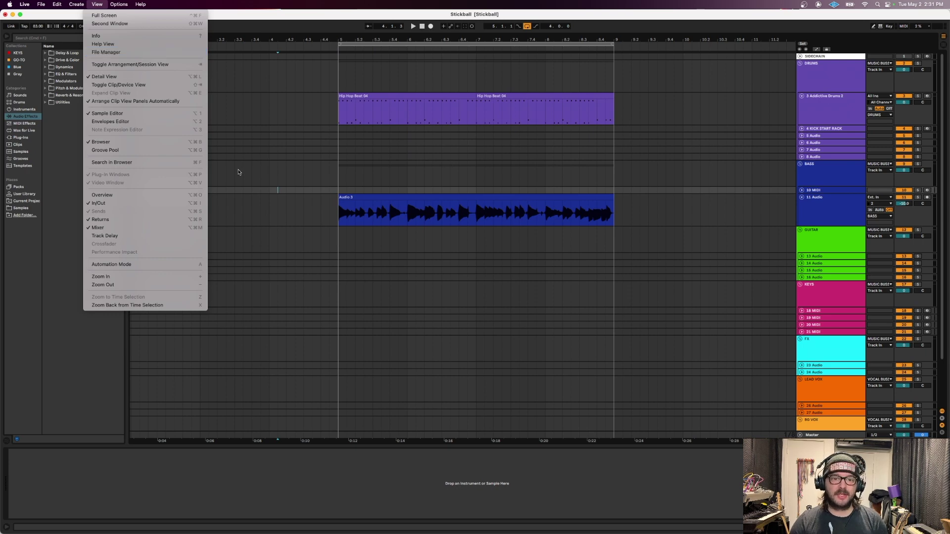
pyautogui.click(239, 173)
# Step: Switch to System Settings and add an Ableton Live 11 Suite shortcut for File Manager, assigned to Control+Option+Command+M
pyautogui.press('super+Tab')
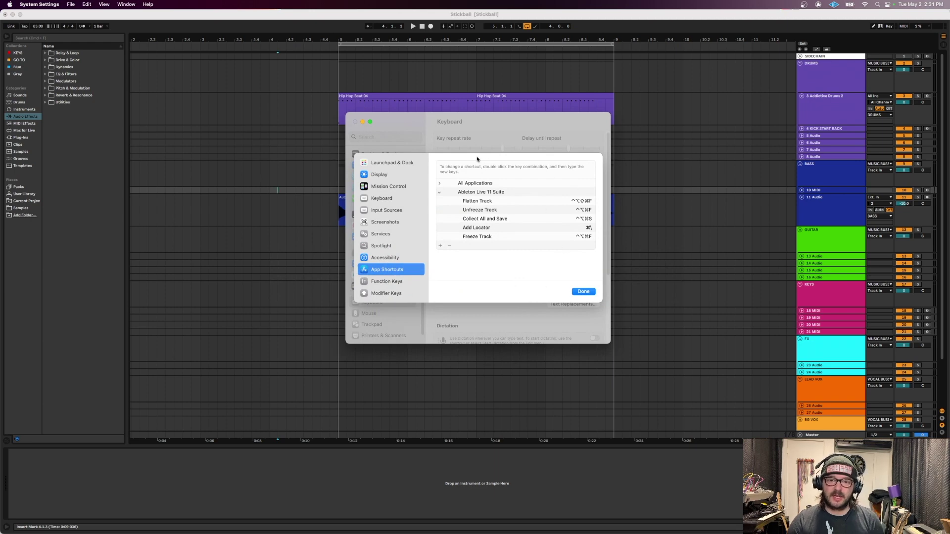
pyautogui.click(440, 246)
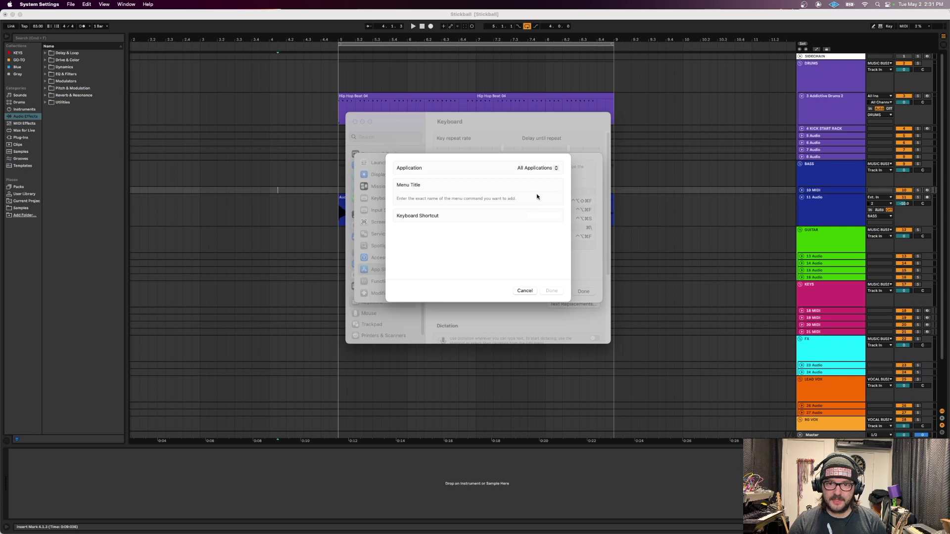
pyautogui.click(547, 168)
pyautogui.click(547, 177)
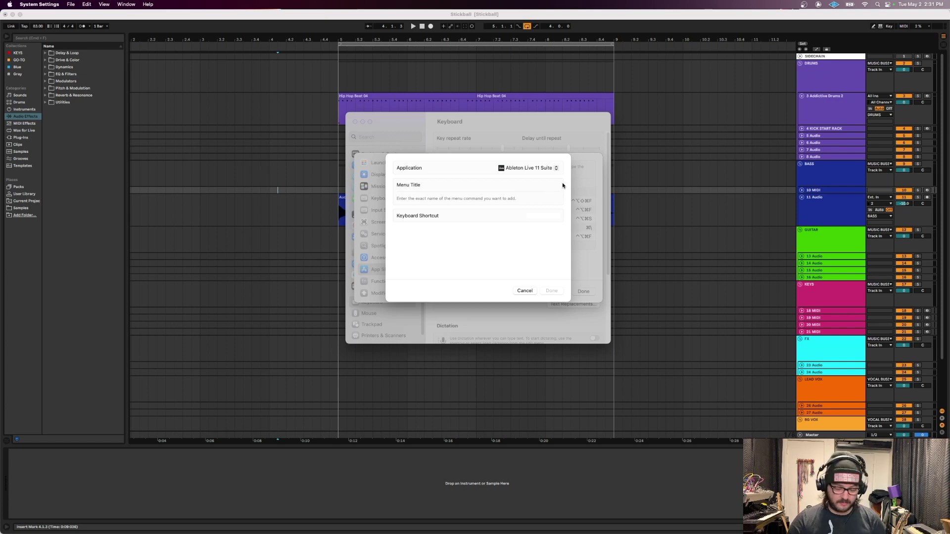
pyautogui.write('File')
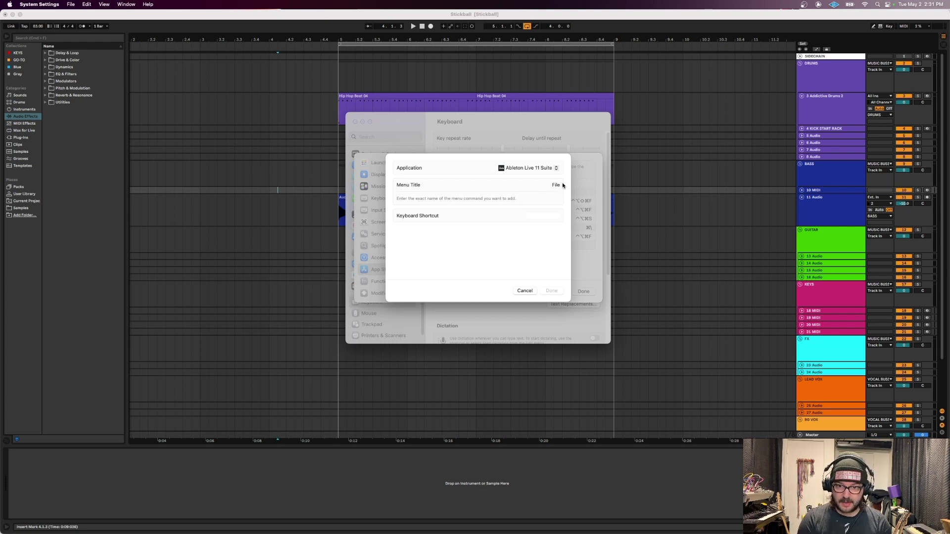
pyautogui.write(' Manager')
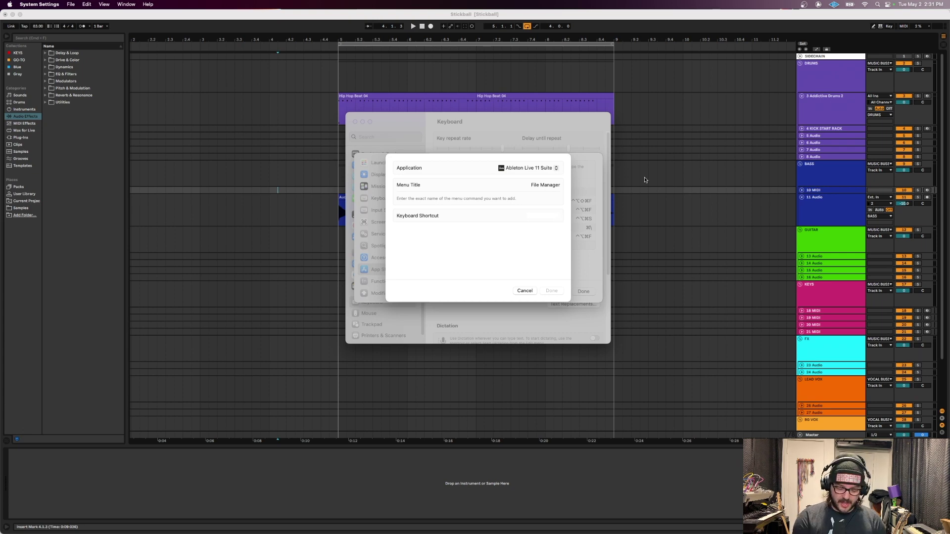
pyautogui.press('ctrl+alt+super+m')
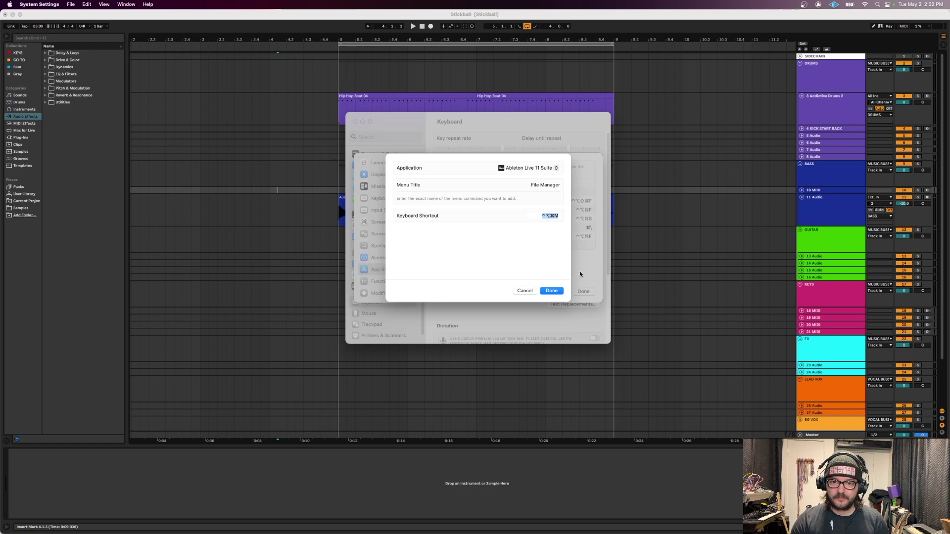
pyautogui.click(556, 291)
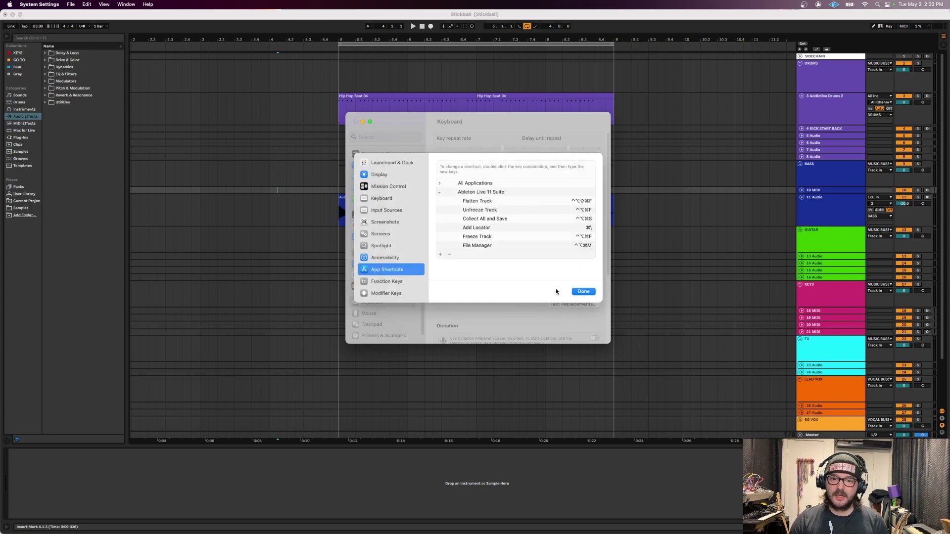
# Step: Switch to Ableton Live and test the new File Manager shortcut, closing the File Manager once it opens
pyautogui.press('super+Tab')
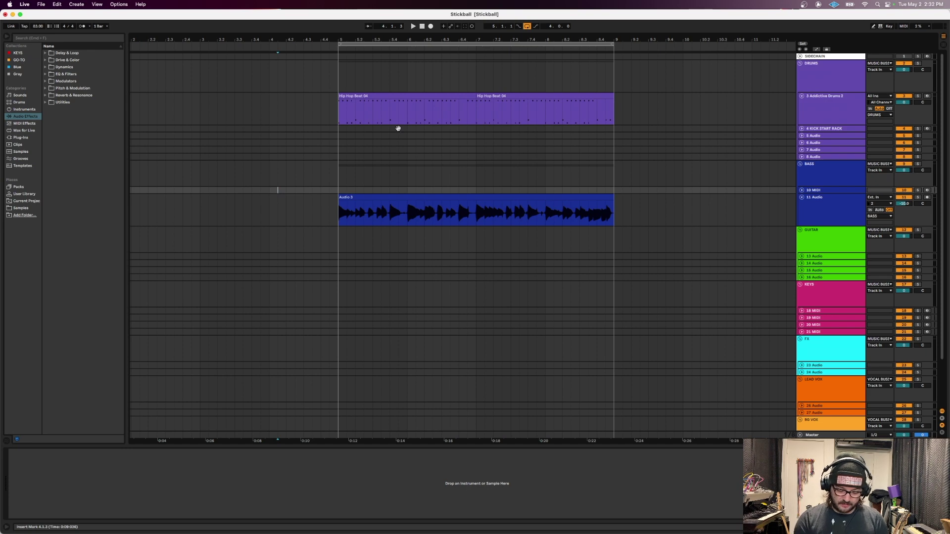
pyautogui.press('ctrl+alt+super+m')
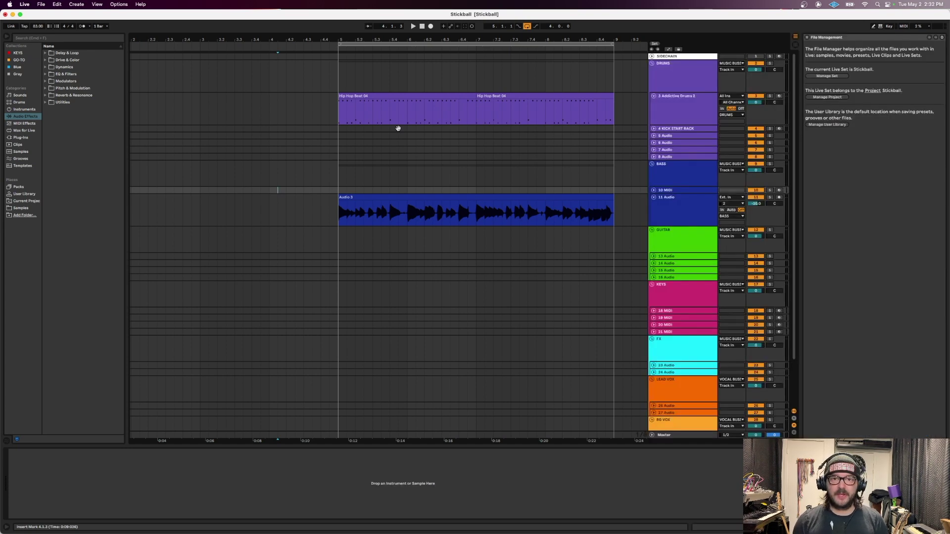
pyautogui.click(807, 38)
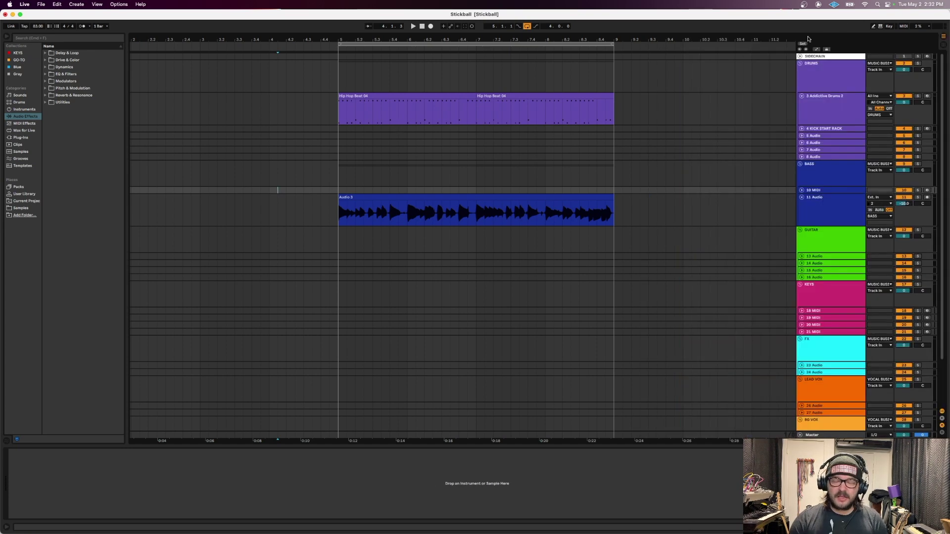